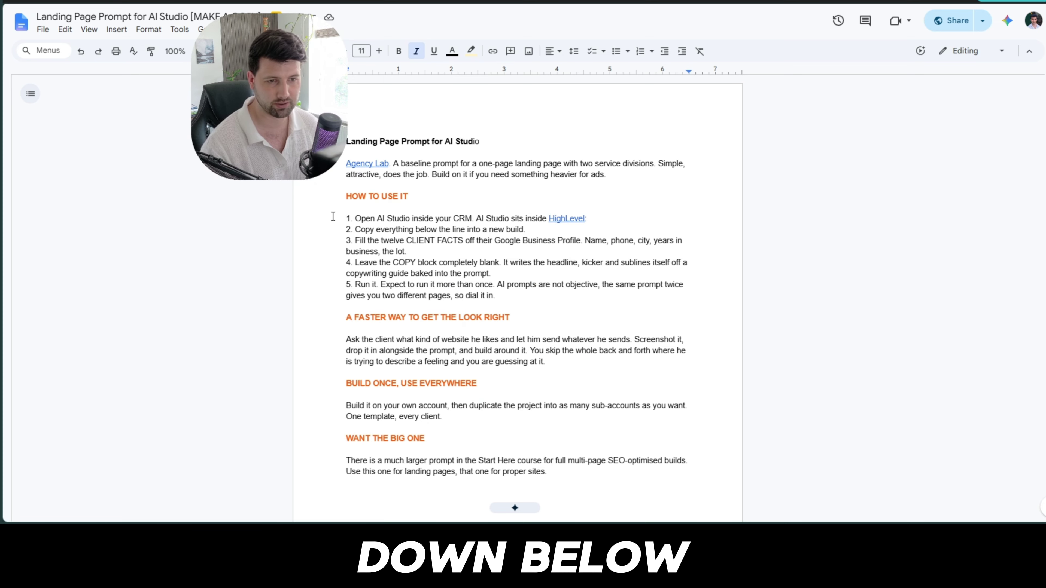
Step: Review the landing page prompt document, from the how-to-use instructions through the rules to the CLIENT FACTS and COPY blocks
drag(346, 196, 517, 296)
scroll(364, 250, down, 13)
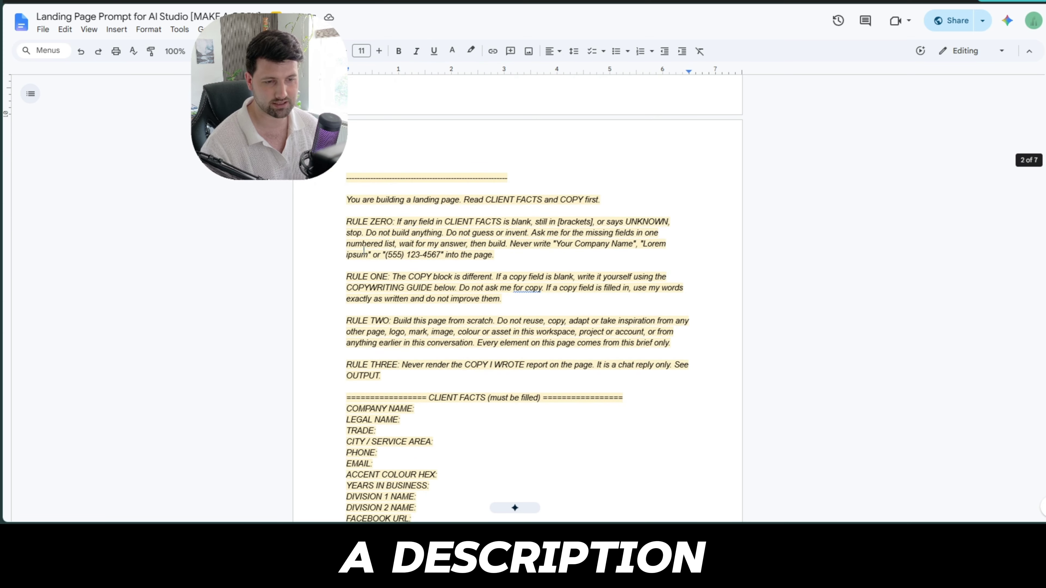
drag(345, 208, 412, 486)
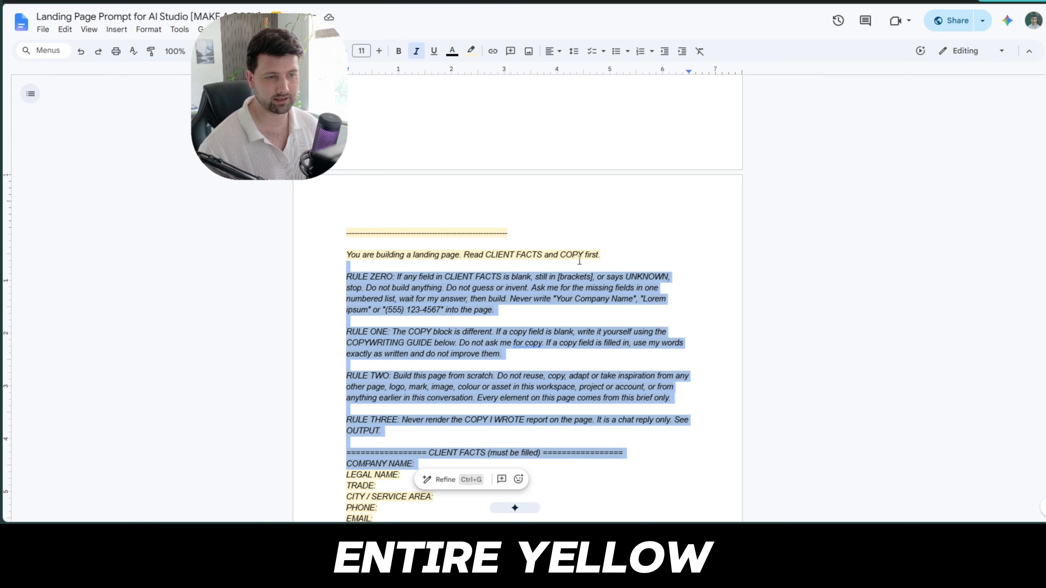
scroll(405, 185, down, 15)
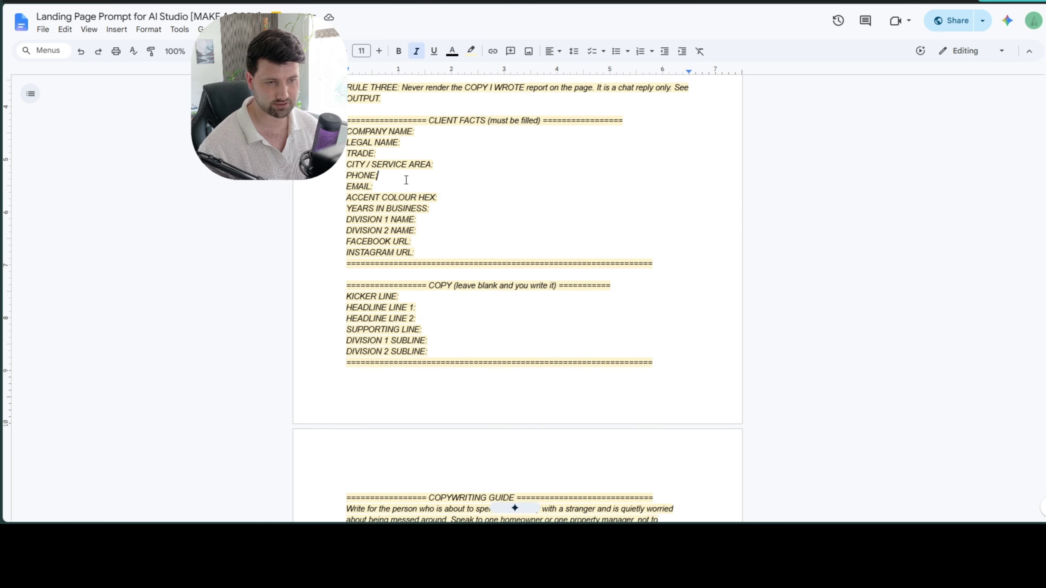
scroll(405, 191, up, 2)
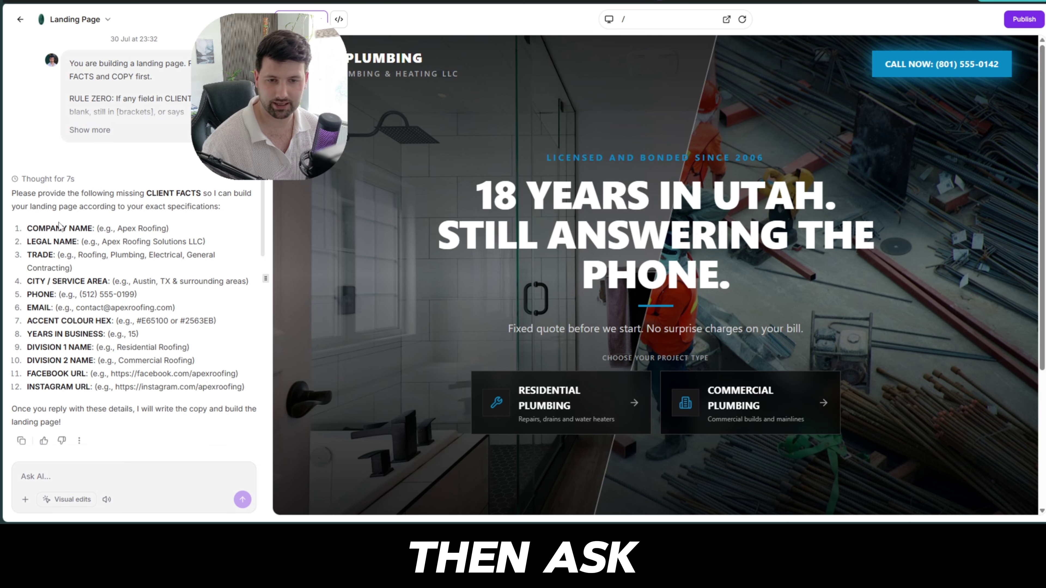
Step: In AI Studio, review the requested client facts in the chat and look through the generated plumbing landing page
drag(27, 229, 95, 370)
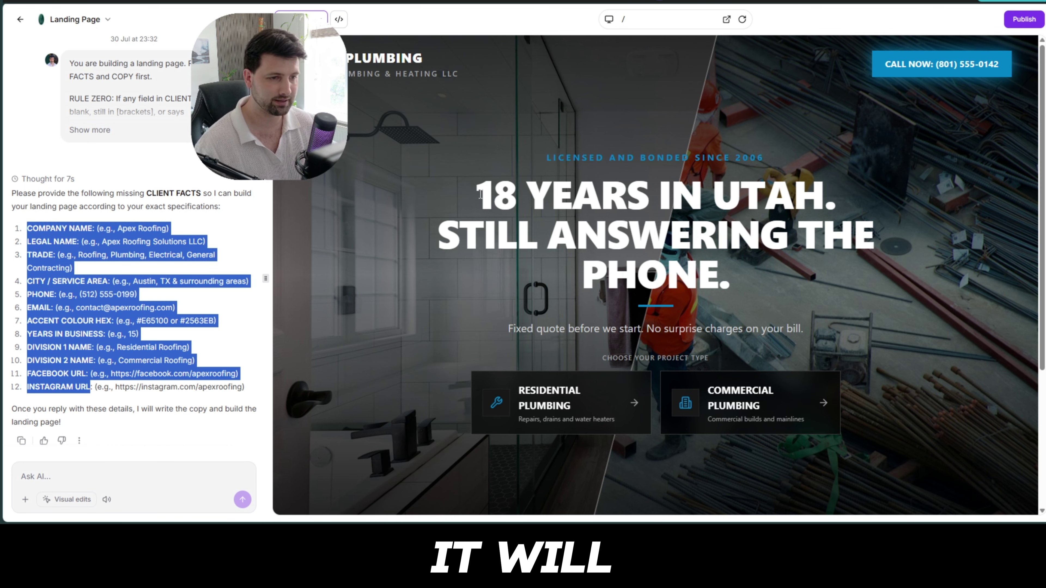
scroll(863, 244, down, 5)
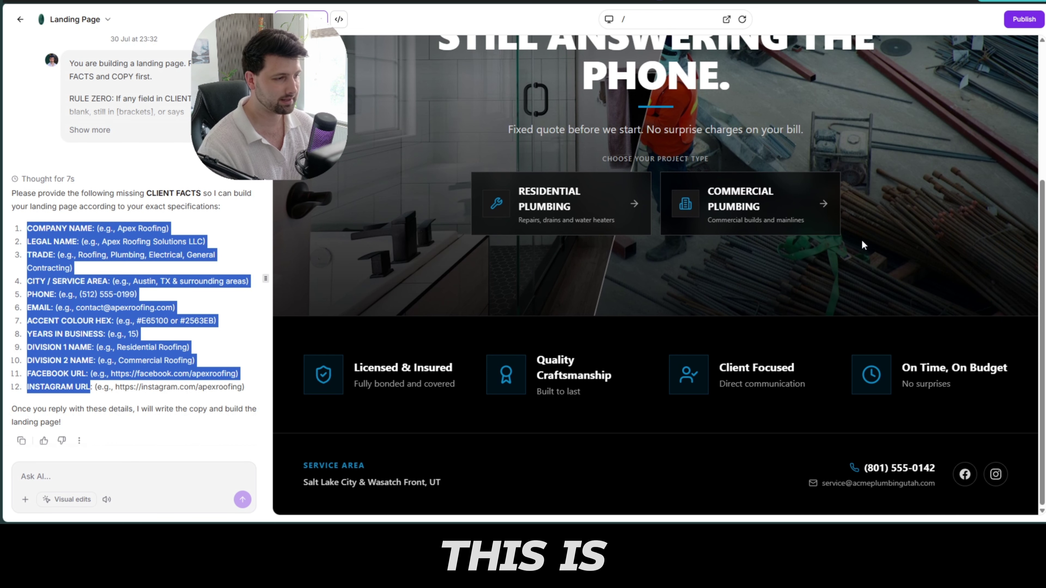
scroll(867, 301, up, 5)
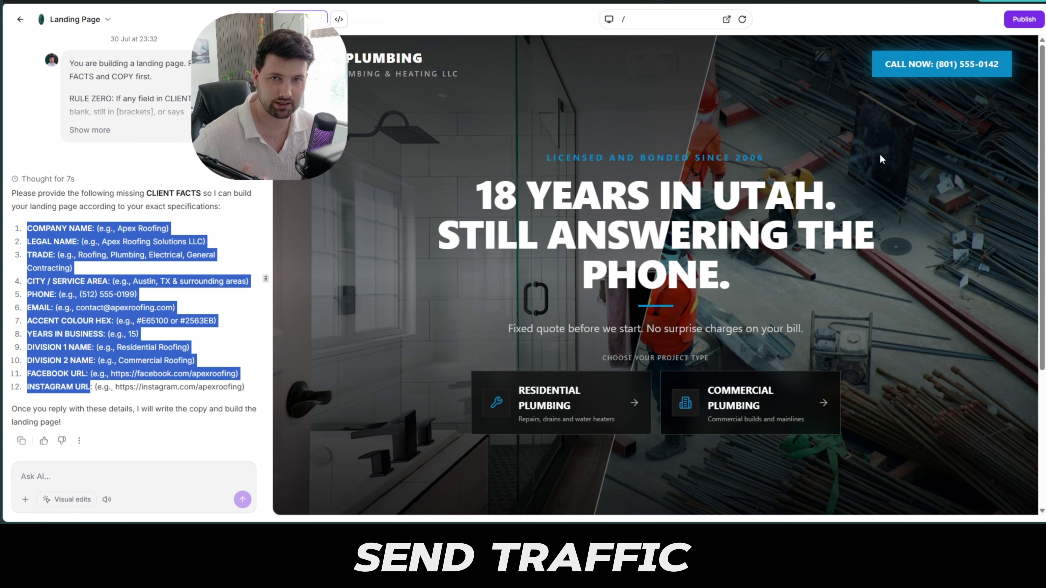
scroll(879, 159, down, 4)
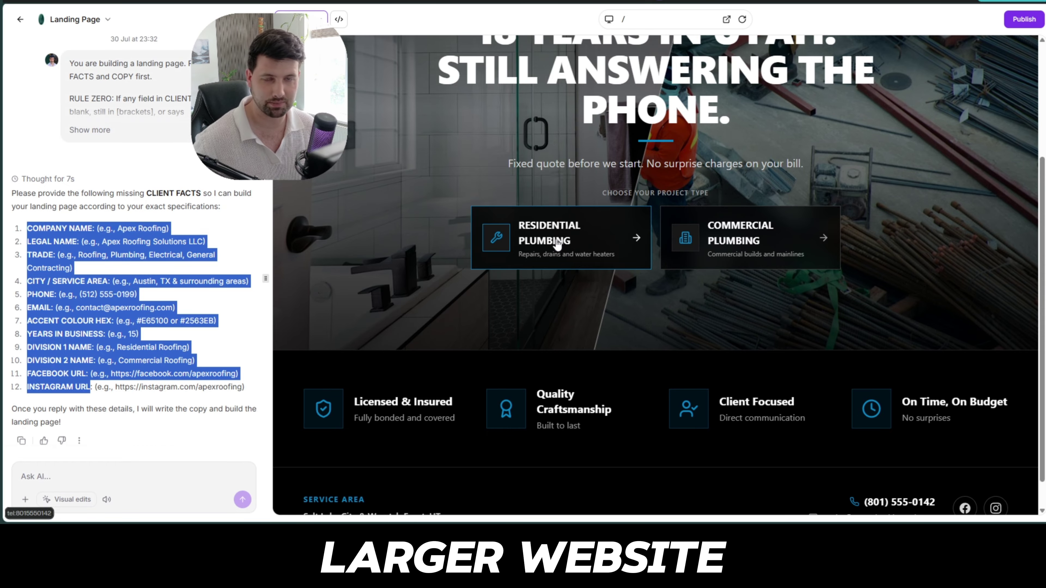
scroll(589, 247, down, 1)
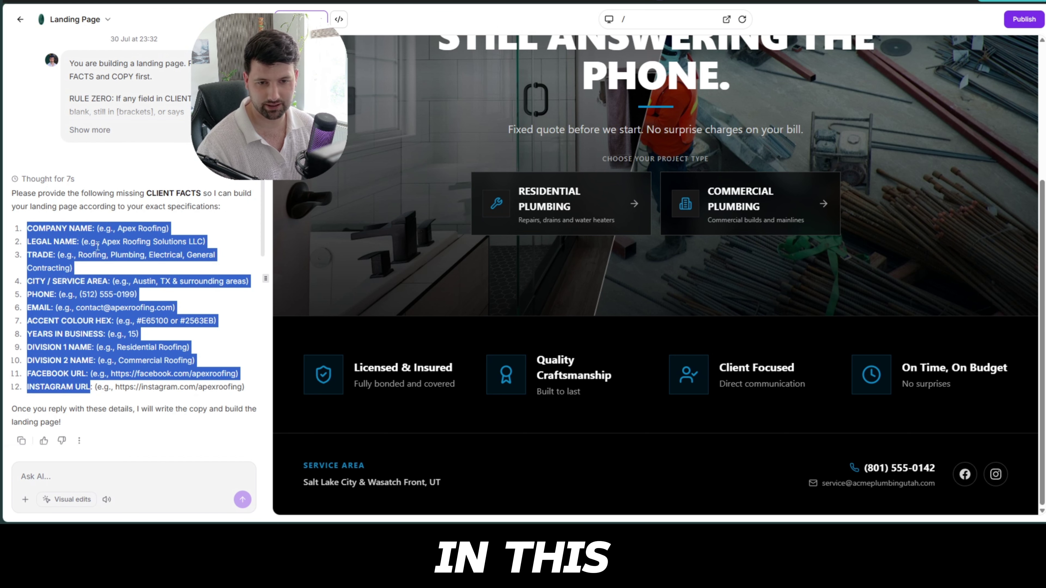
Step: Read the chat reply below the client facts list that supplies the example company, acme plumbing UTAH
click(98, 246)
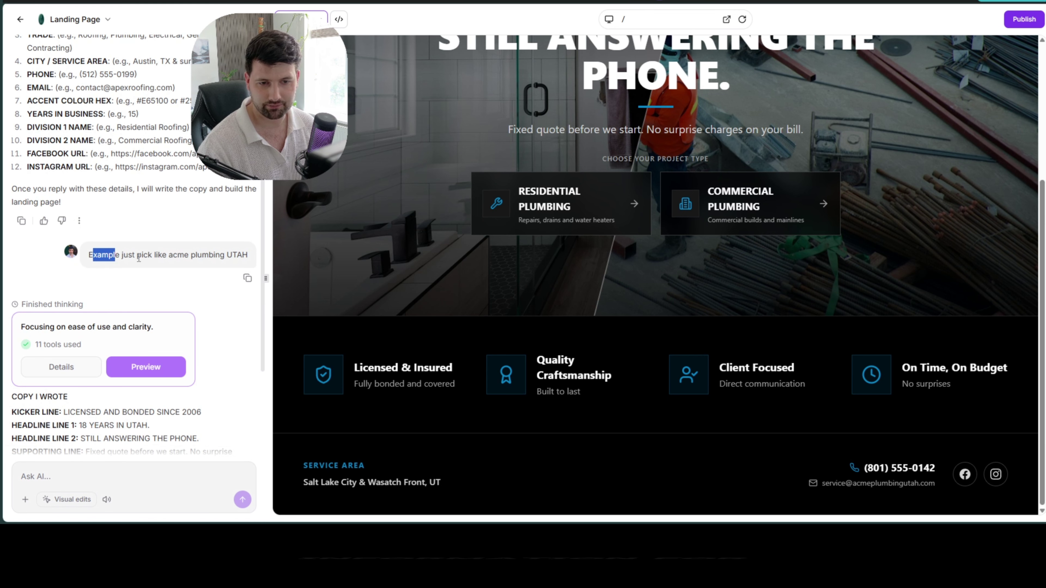
drag(138, 258, 249, 264)
drag(169, 256, 217, 256)
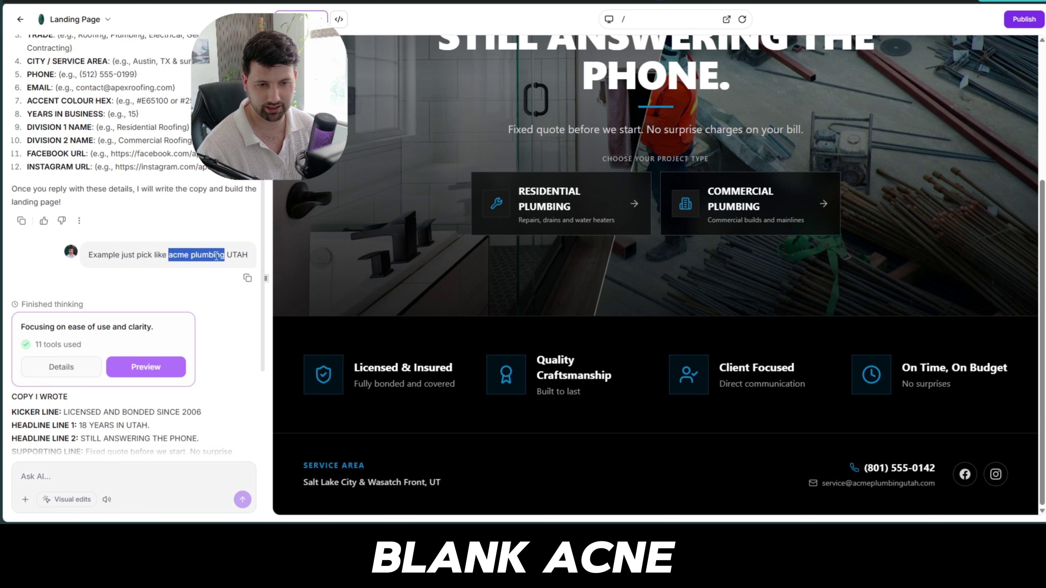
Step: Examine the plumbing page's headline, supporting line, service division buttons, trust bar and footer in the preview
scroll(587, 271, up, 5)
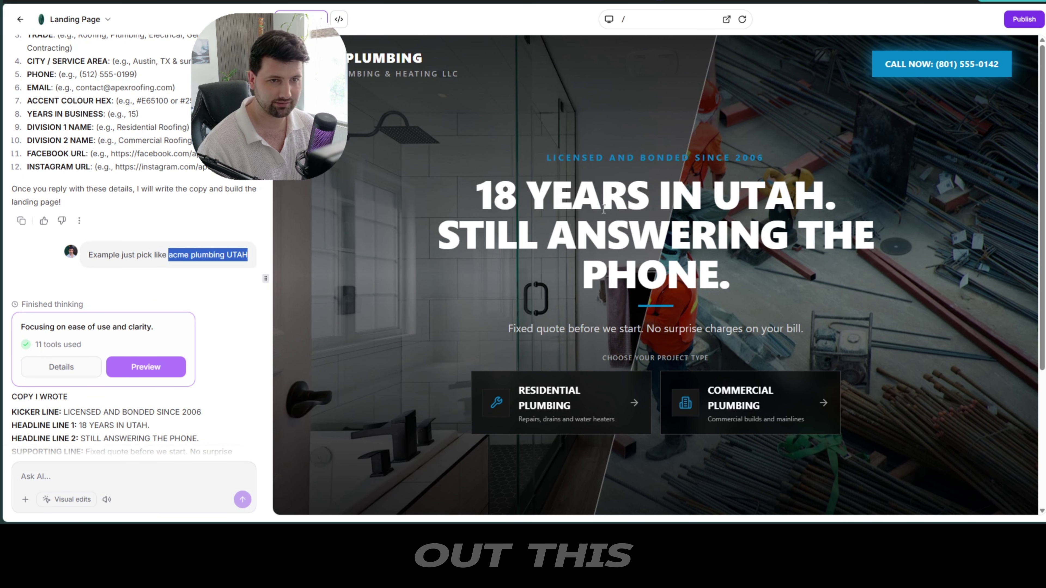
drag(441, 184, 860, 198)
drag(441, 228, 789, 299)
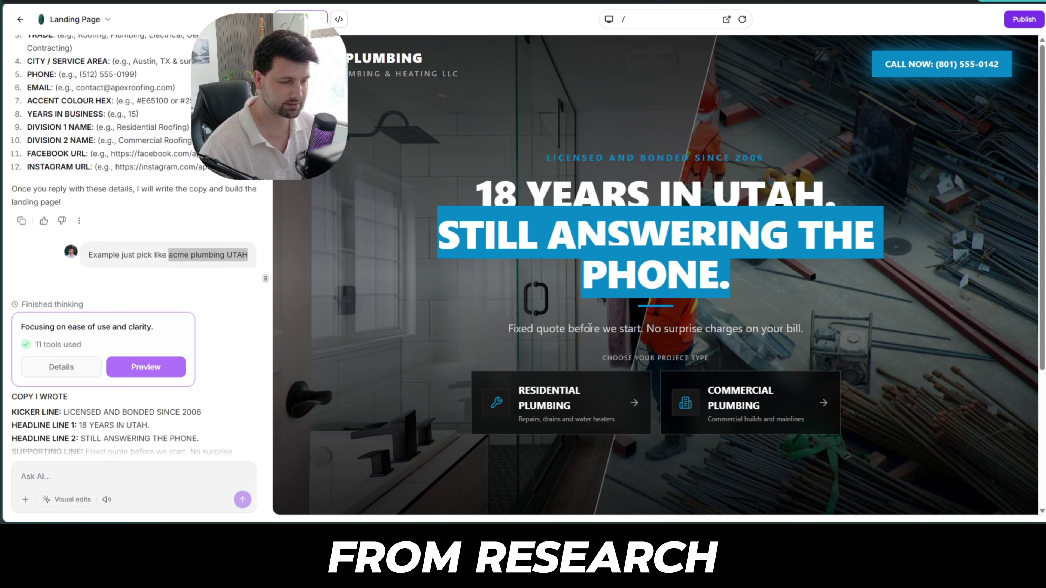
scroll(645, 156, down, 4)
drag(645, 156, 508, 164)
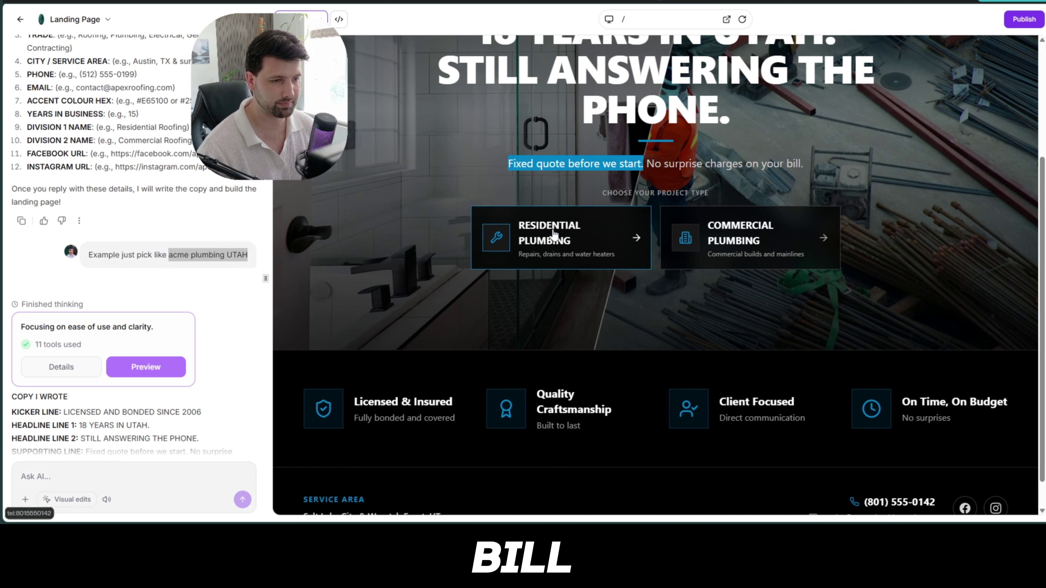
scroll(726, 307, down, 1)
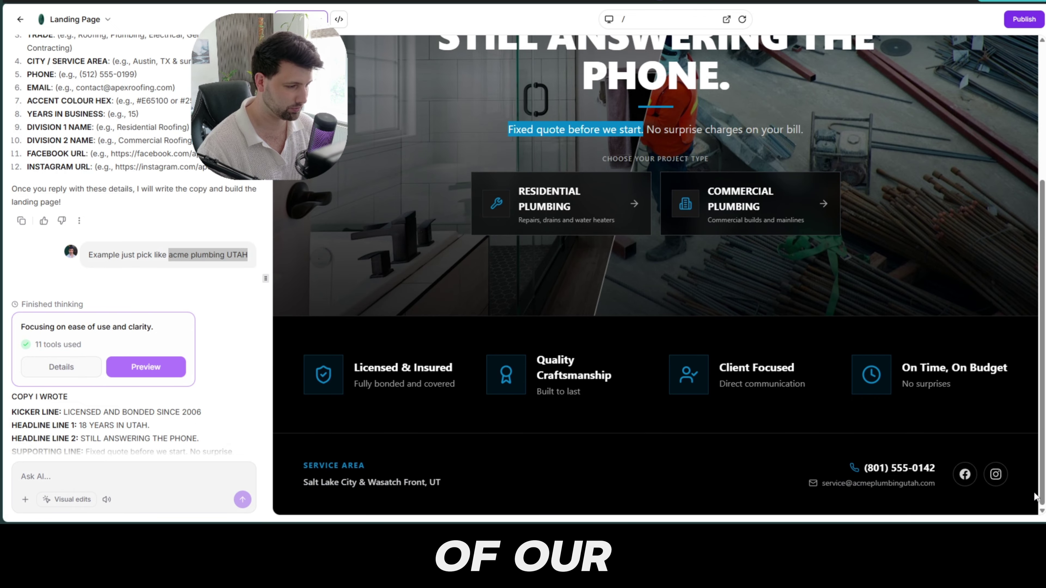
scroll(897, 145, up, 5)
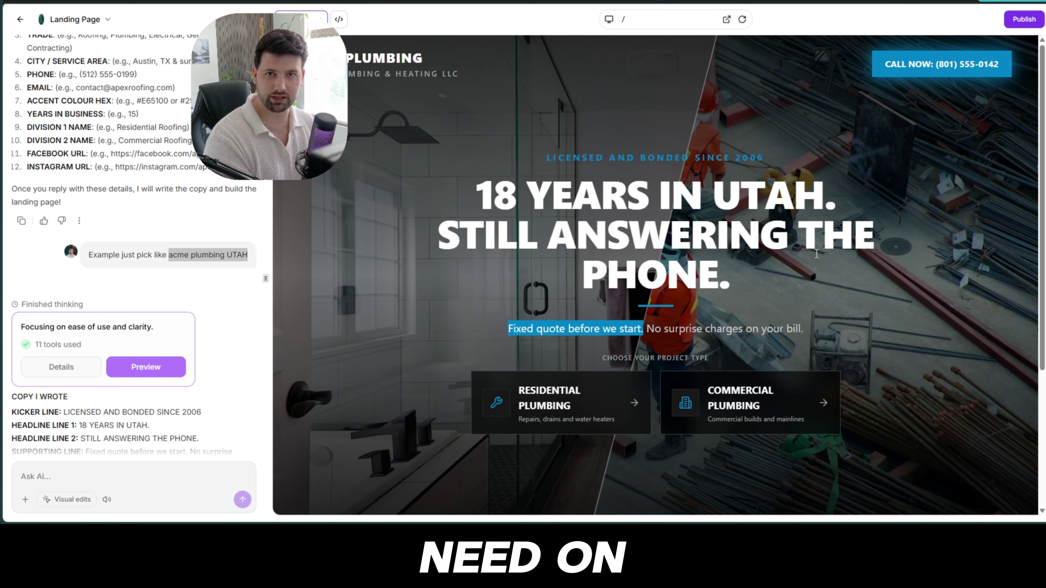
scroll(106, 317, down, 4)
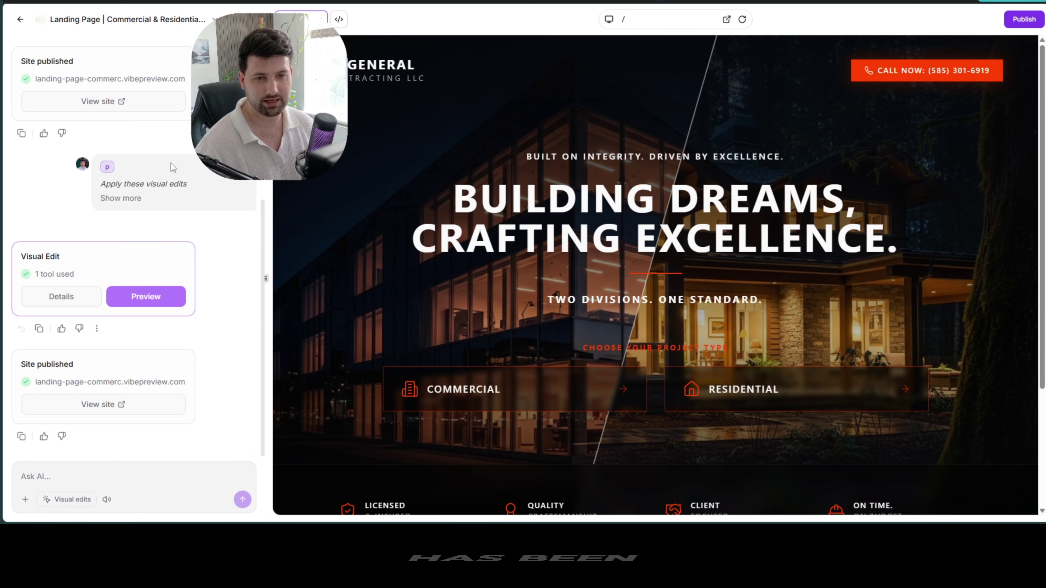
Step: Read the opening remix message in the commercial and residential contracting project, and open its custom domain option for publishing
scroll(171, 169, up, 5)
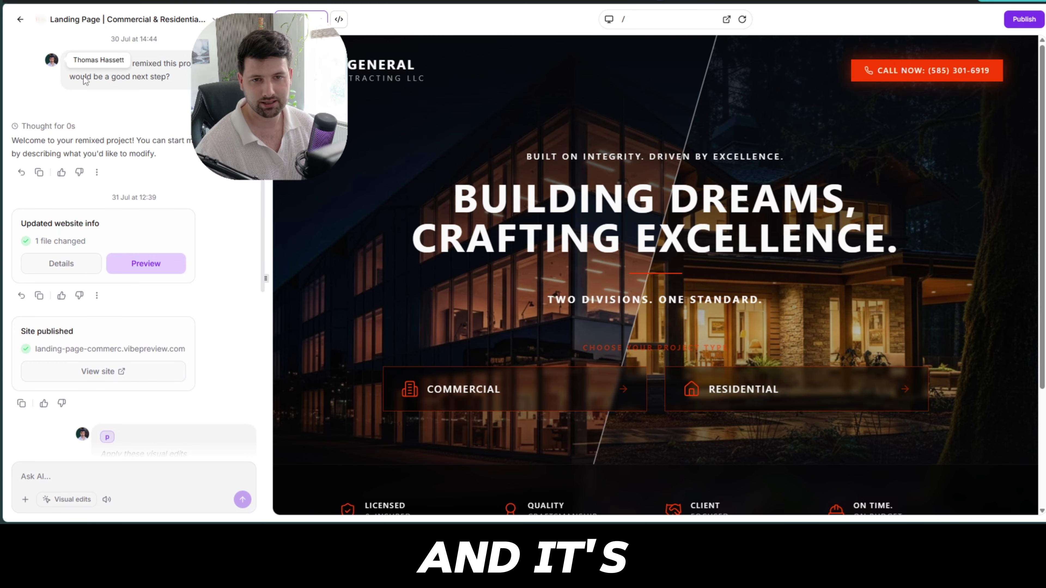
drag(71, 63, 181, 85)
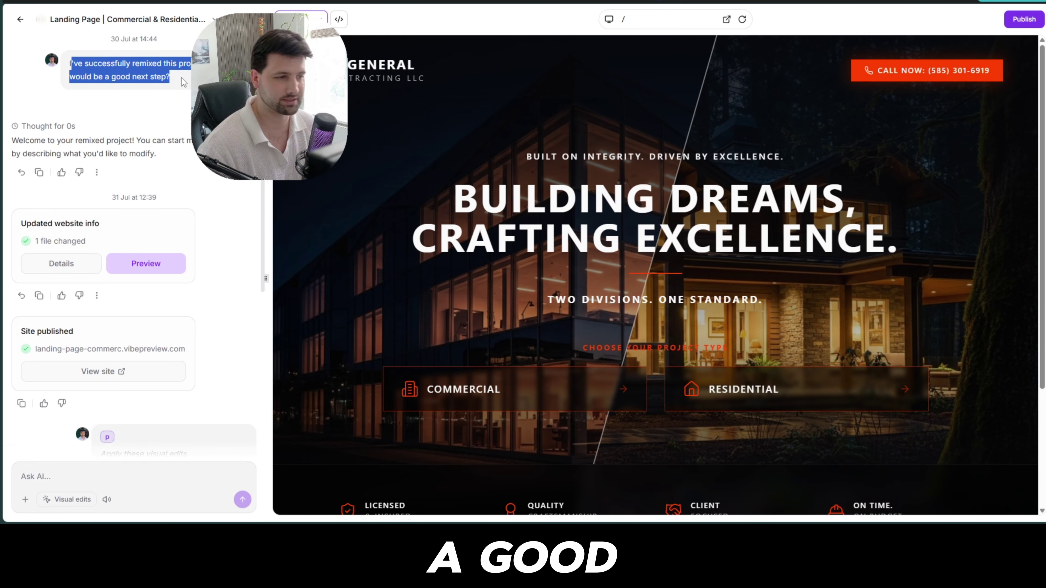
click(173, 111)
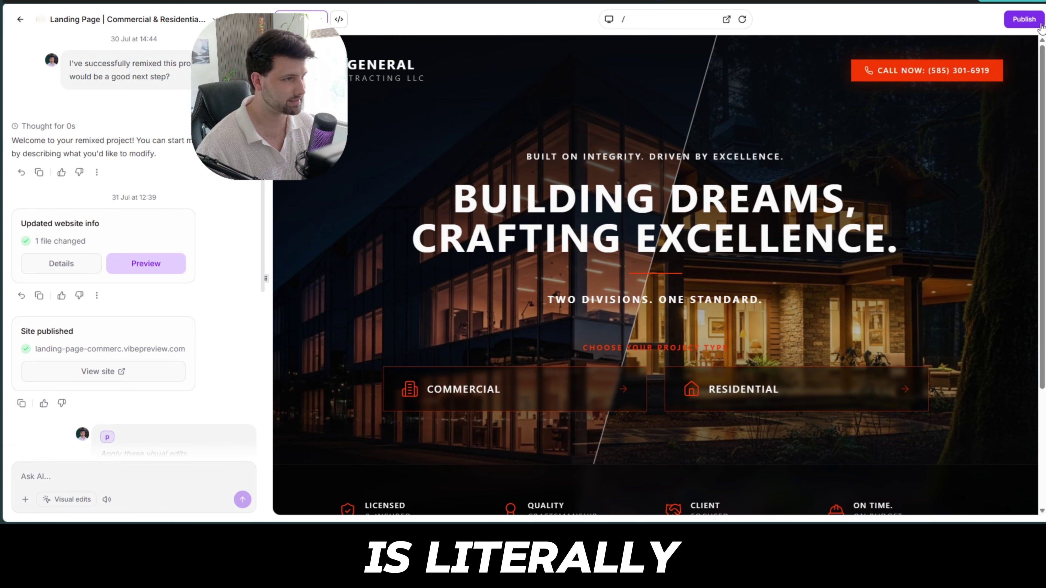
click(1020, 22)
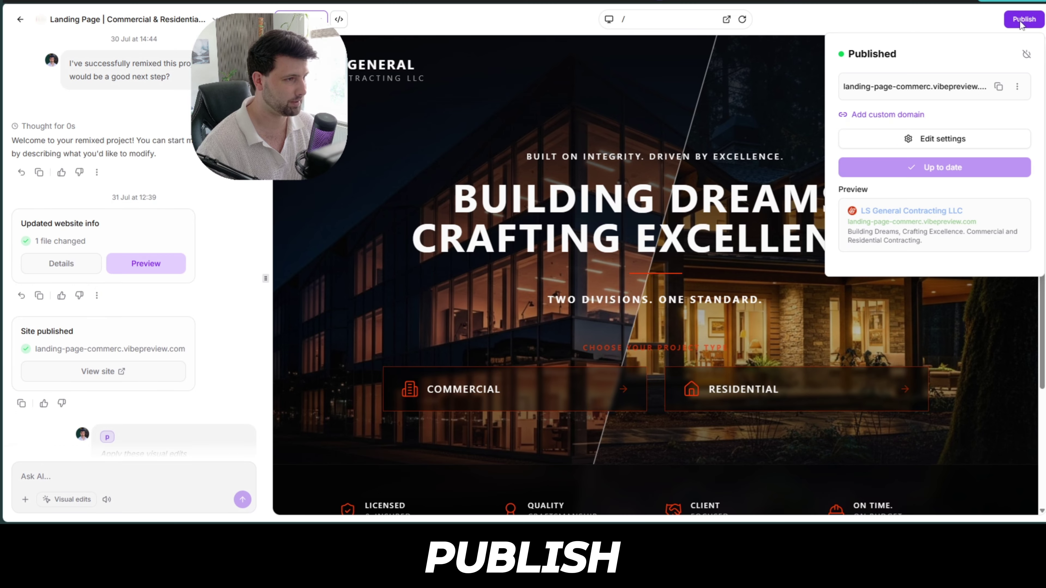
click(877, 114)
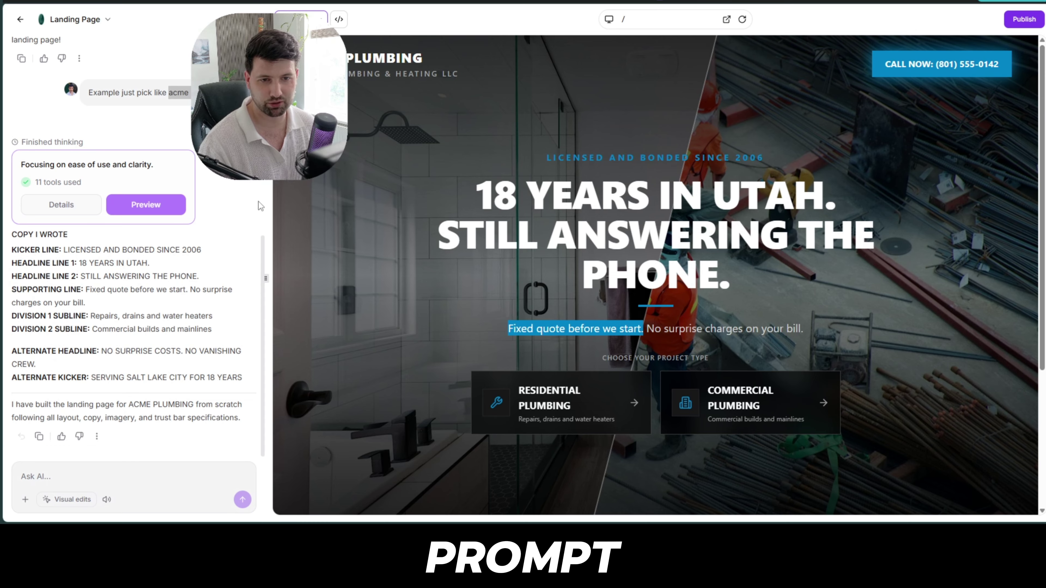
Step: Look back through the plumbing project's chat, covering the original prompt, client facts request and generated copy
scroll(261, 206, up, 8)
scroll(85, 246, down, 6)
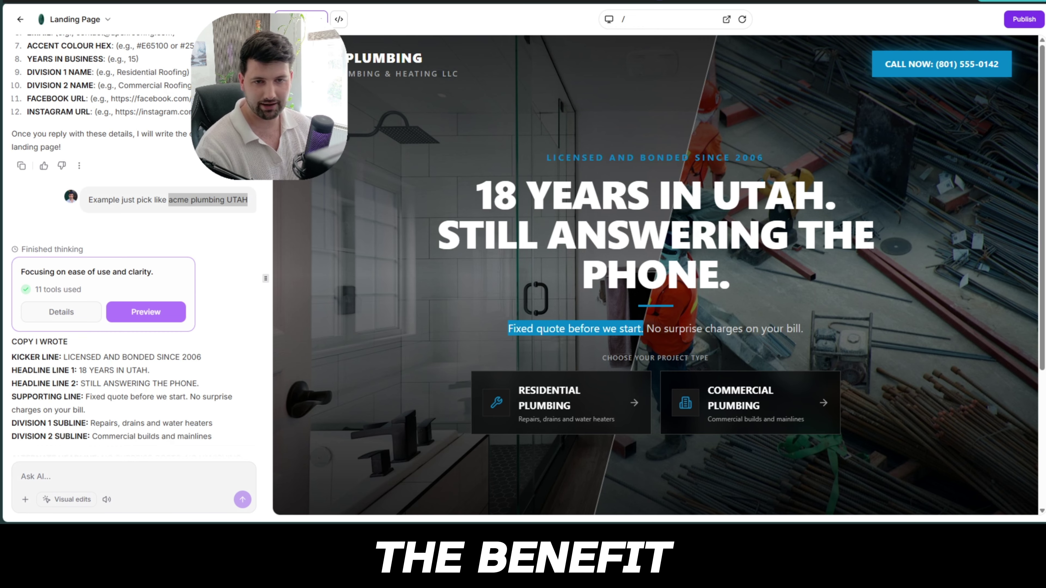
scroll(97, 157, up, 3)
scroll(97, 156, up, 3)
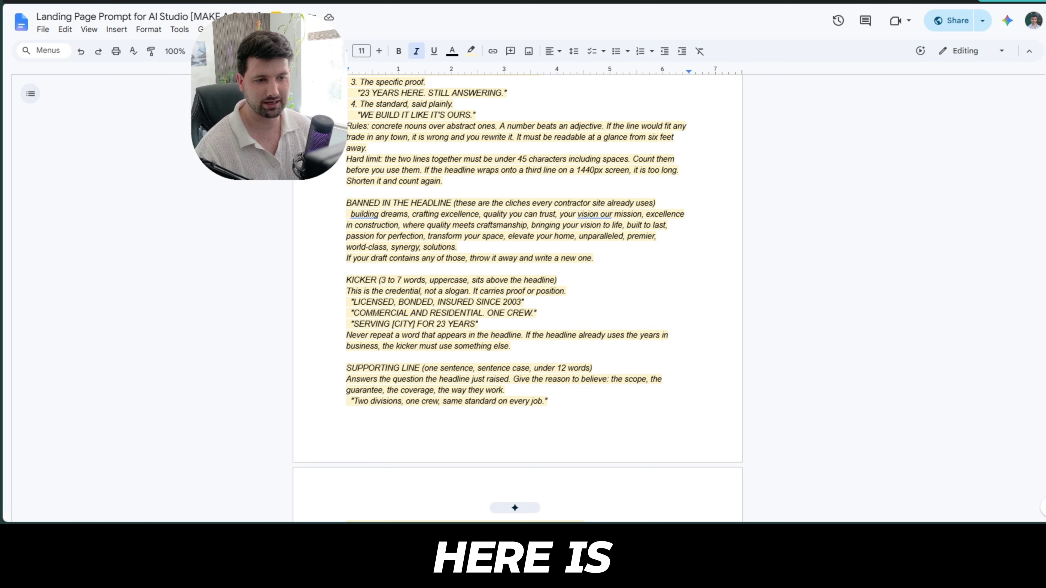
Step: Return to the prompt document in Google Docs and review the copywriting guide, the rules and the client facts fields
scroll(522, 296, down, 10)
scroll(523, 296, up, 15)
scroll(421, 254, up, 20)
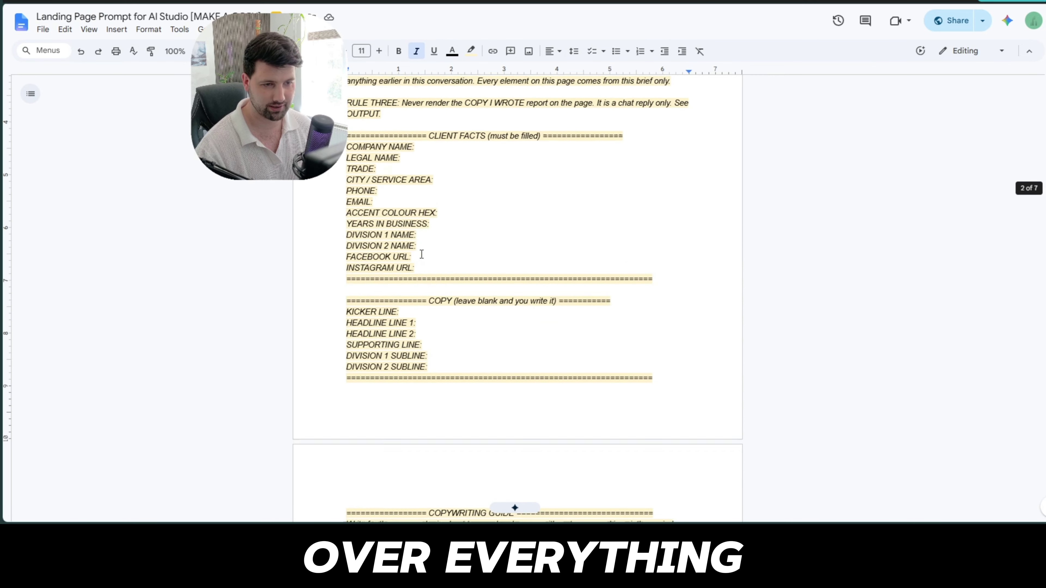
drag(347, 109, 496, 186)
scroll(480, 251, down, 10)
scroll(468, 245, down, 4)
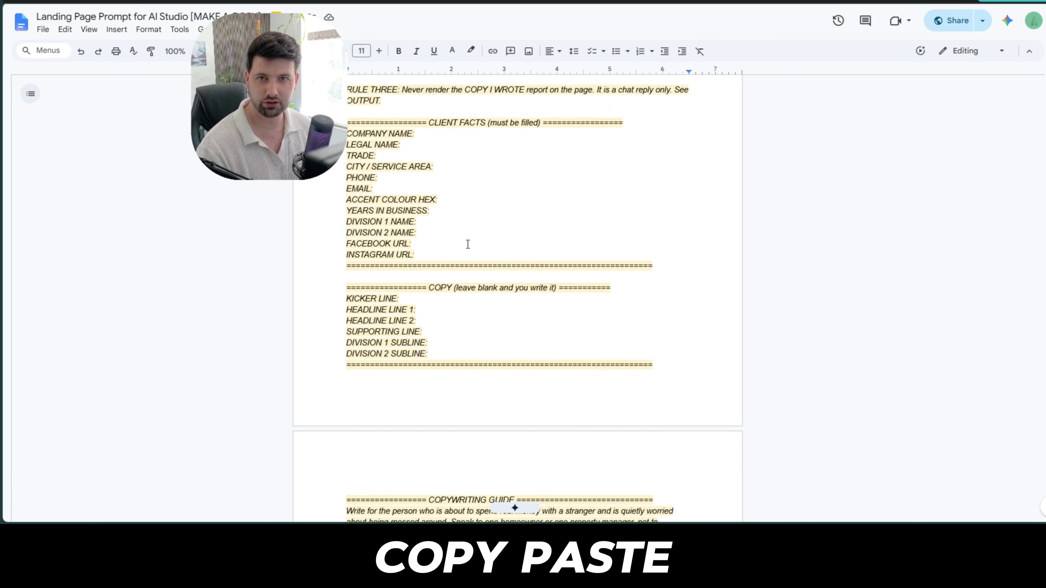